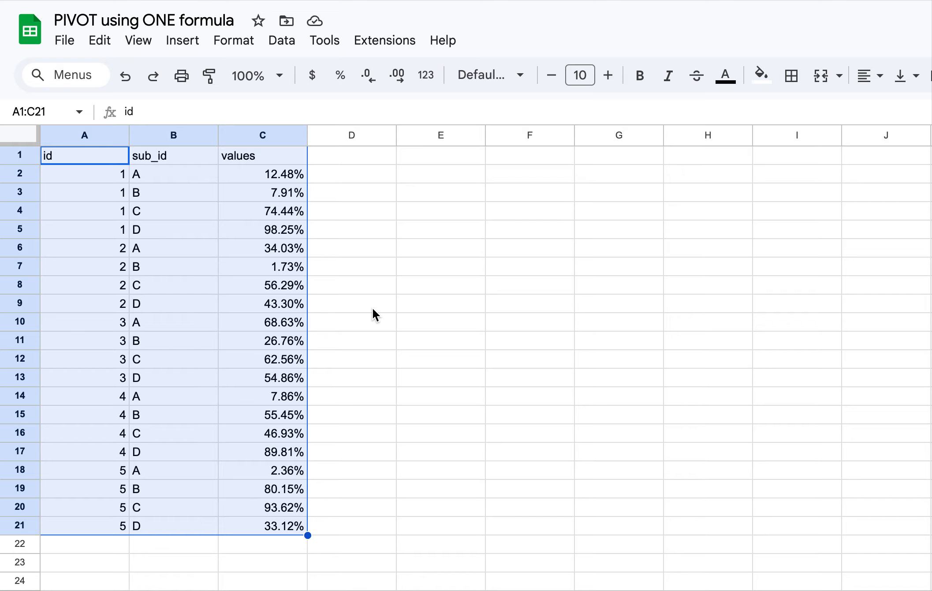
pyautogui.click(106, 153)
pyautogui.moveTo(105, 153); pyautogui.dragTo(291, 525)
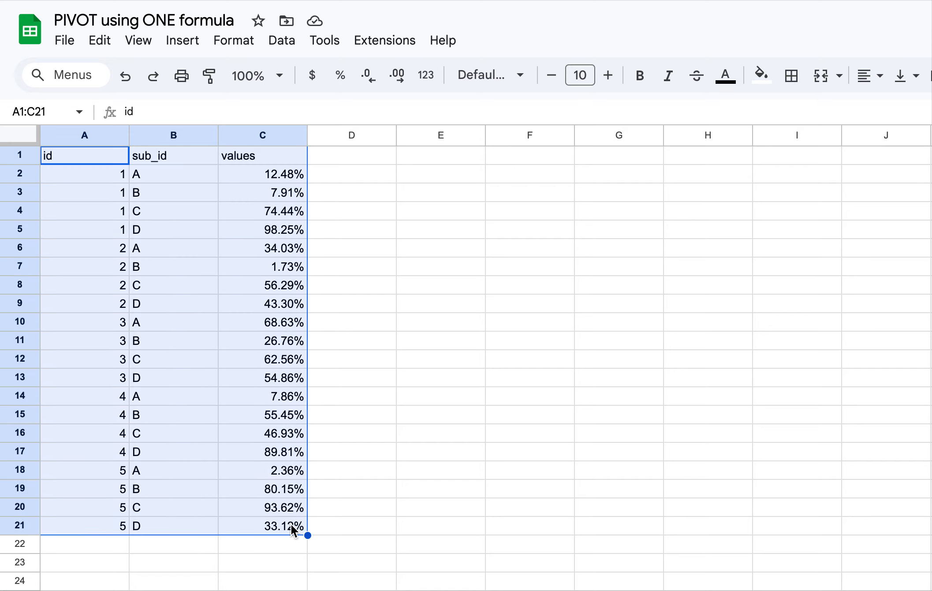
pyautogui.click(443, 176)
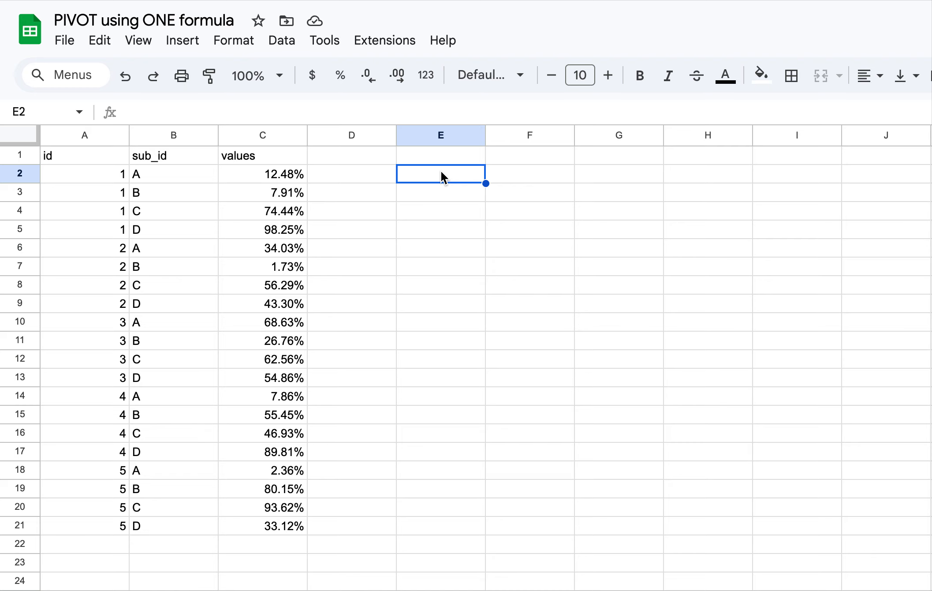
pyautogui.moveTo(110, 158); pyautogui.dragTo(257, 530)
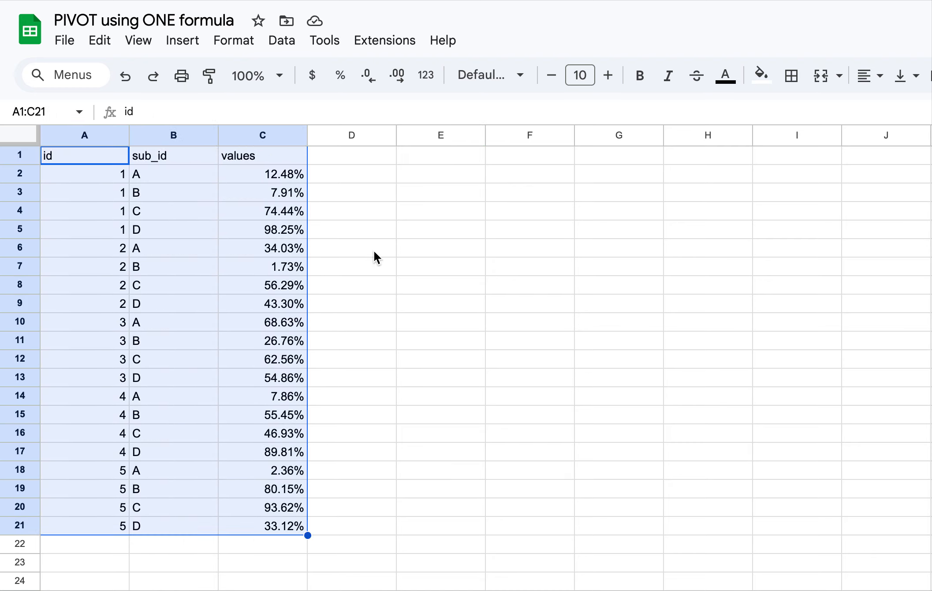
pyautogui.doubleClick(424, 175)
pyautogui.click(427, 193)
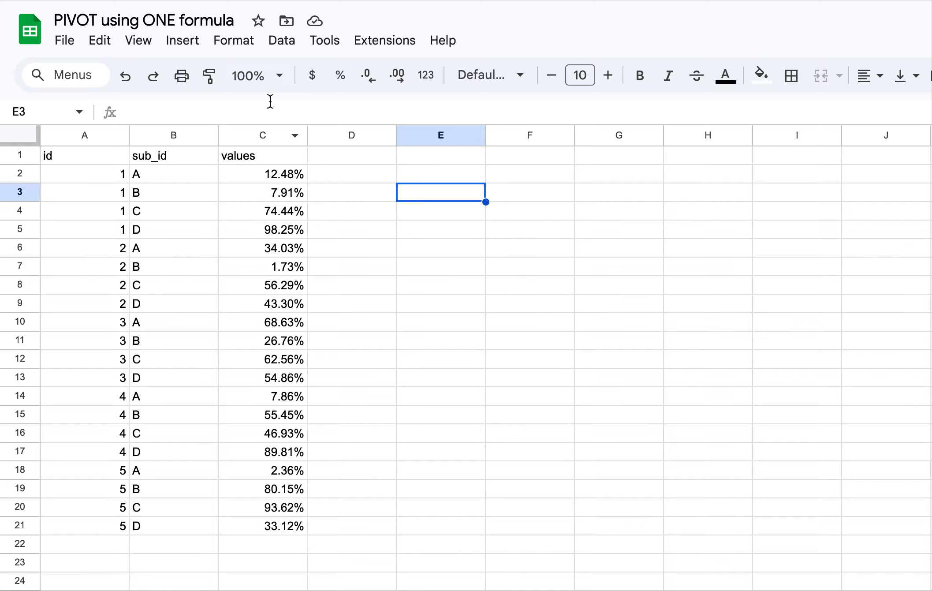
pyautogui.click(286, 44)
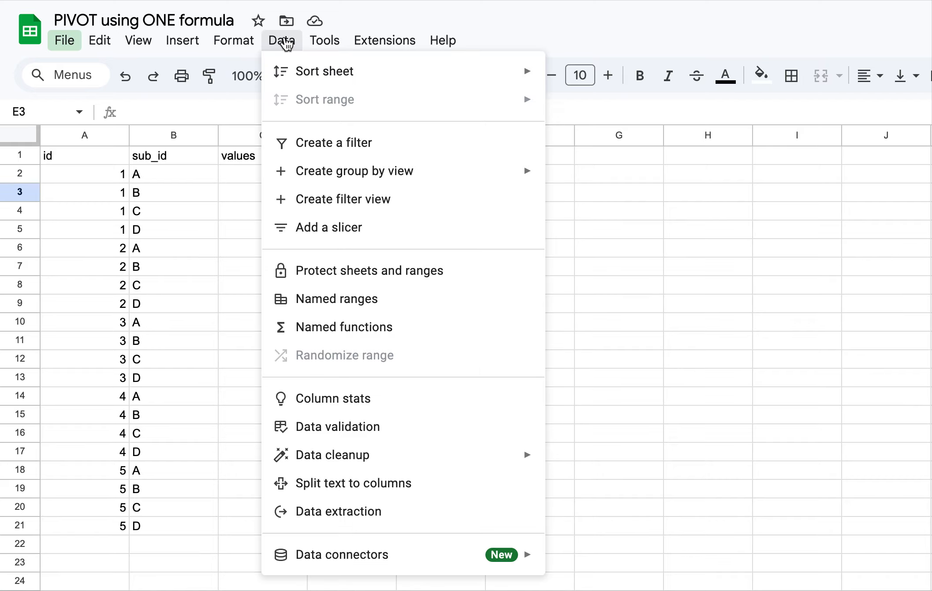
pyautogui.moveTo(226, 44)
pyautogui.moveTo(176, 43)
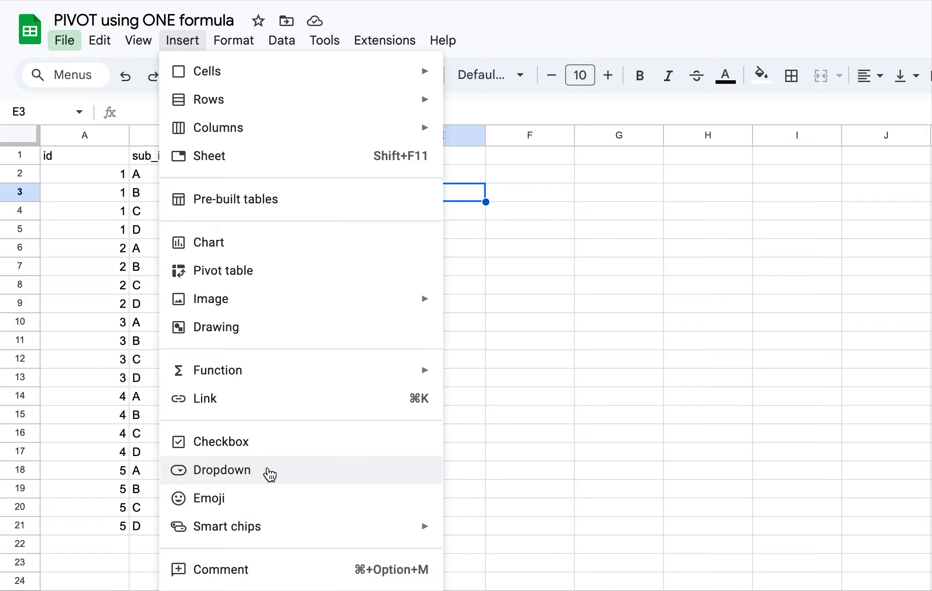
pyautogui.click(462, 186)
# Start a QUERY formula in cell E2 with columns A:C as its data range.
pyautogui.click(456, 169)
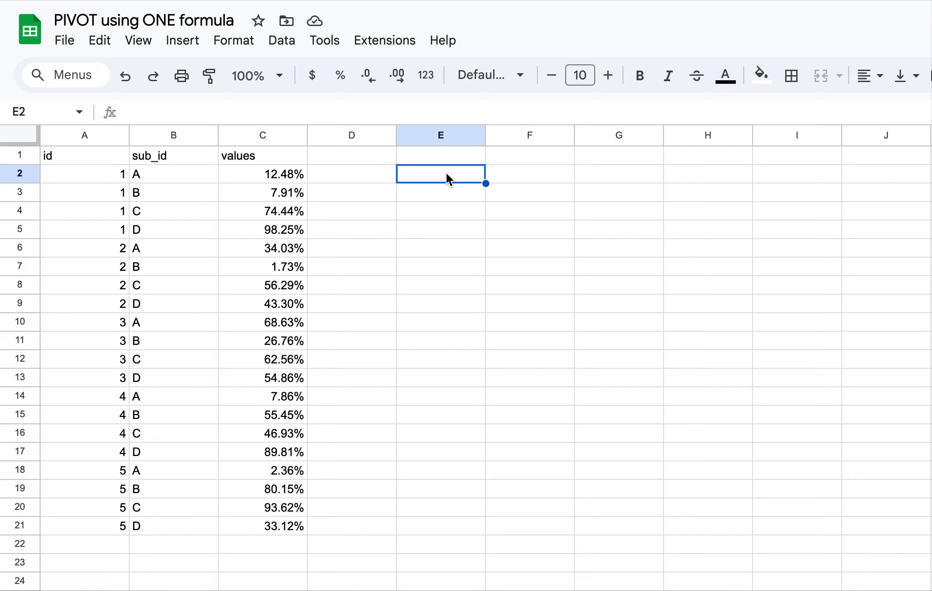
pyautogui.doubleClick(446, 174)
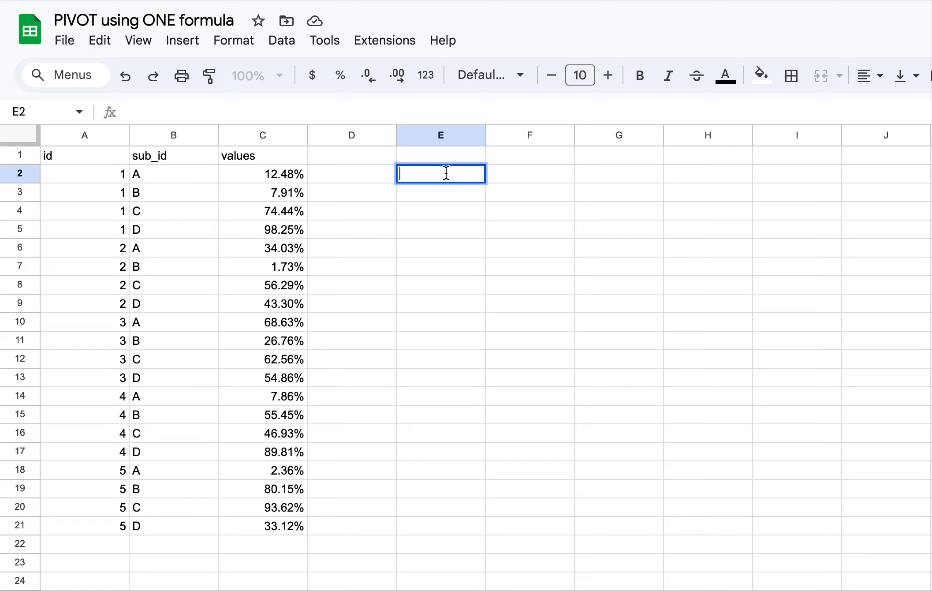
pyautogui.write('=')
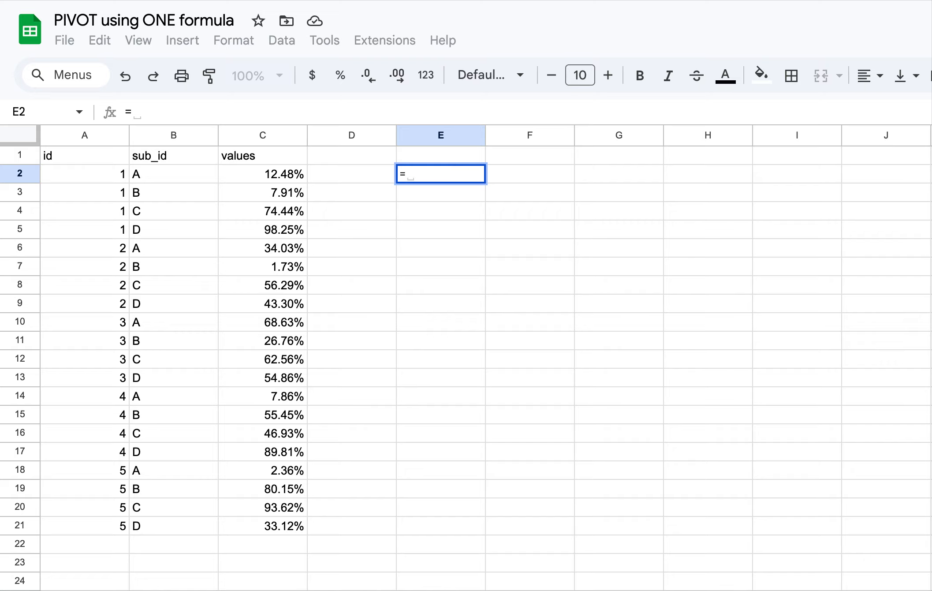
pyautogui.write('Q')
pyautogui.press('Tab')
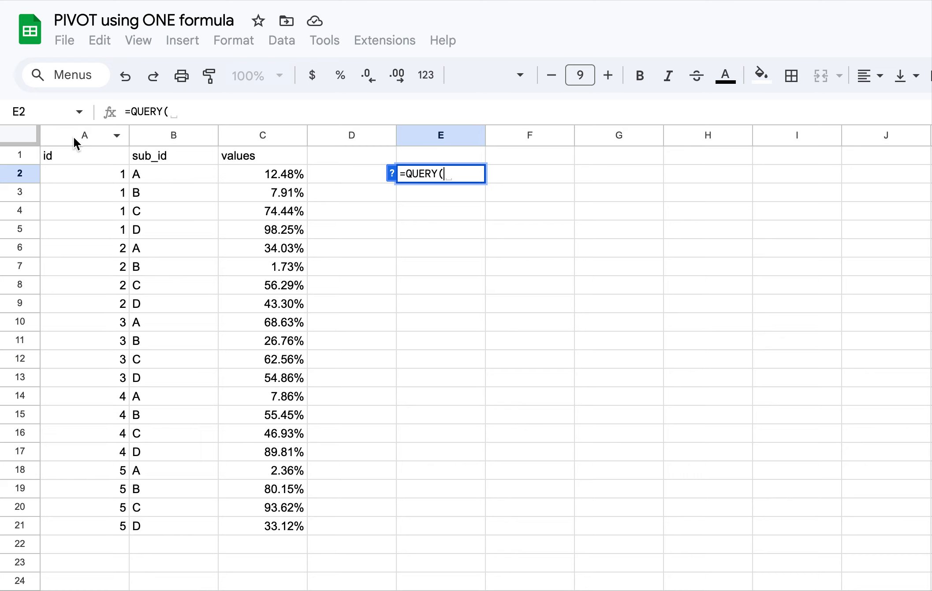
pyautogui.moveTo(73, 134); pyautogui.dragTo(286, 138)
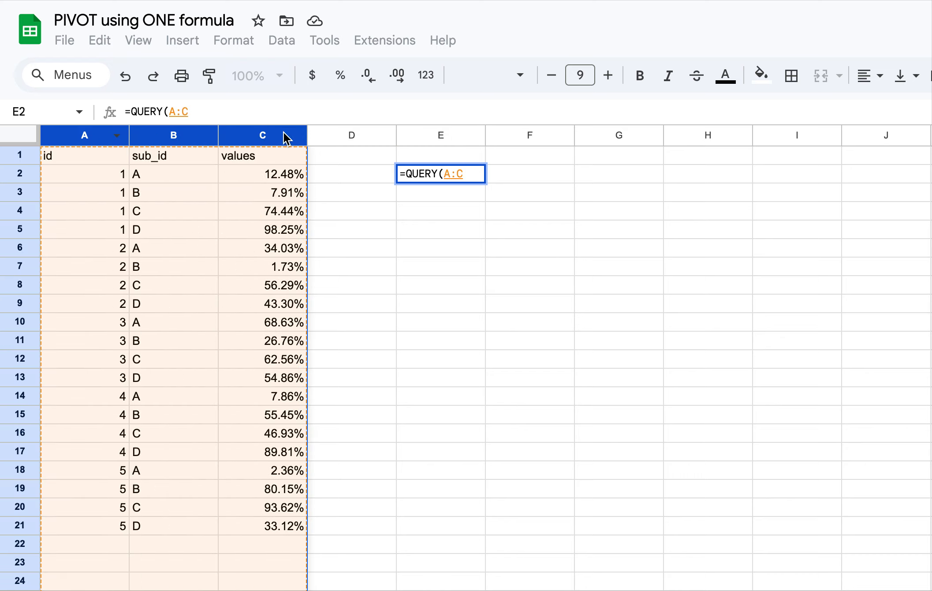
# Make the QUERY range's column references absolute as $A:$C and add the separator for the query argument.
pyautogui.click(449, 173)
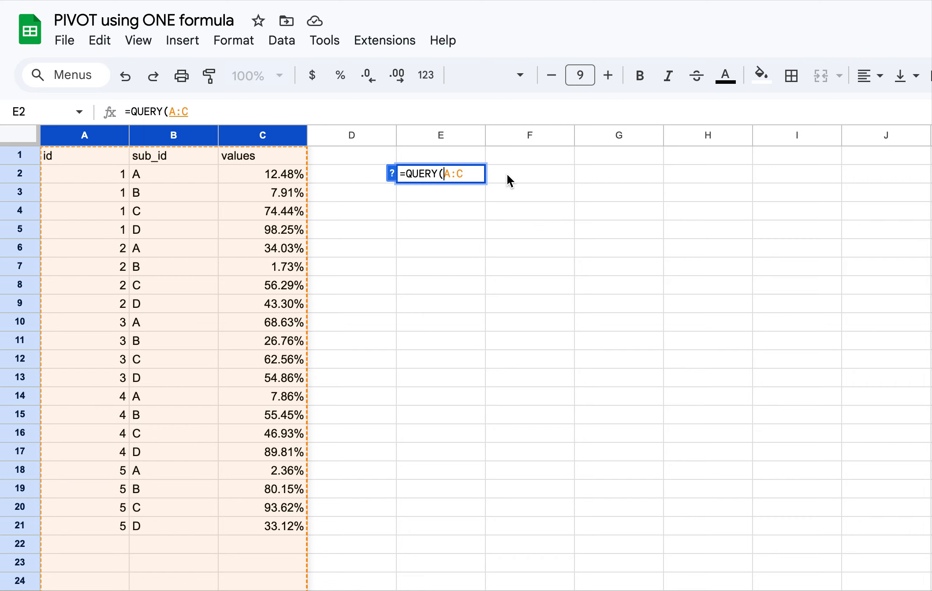
pyautogui.write('$')
pyautogui.press('Right')
pyautogui.press('Right')
pyautogui.write('$')
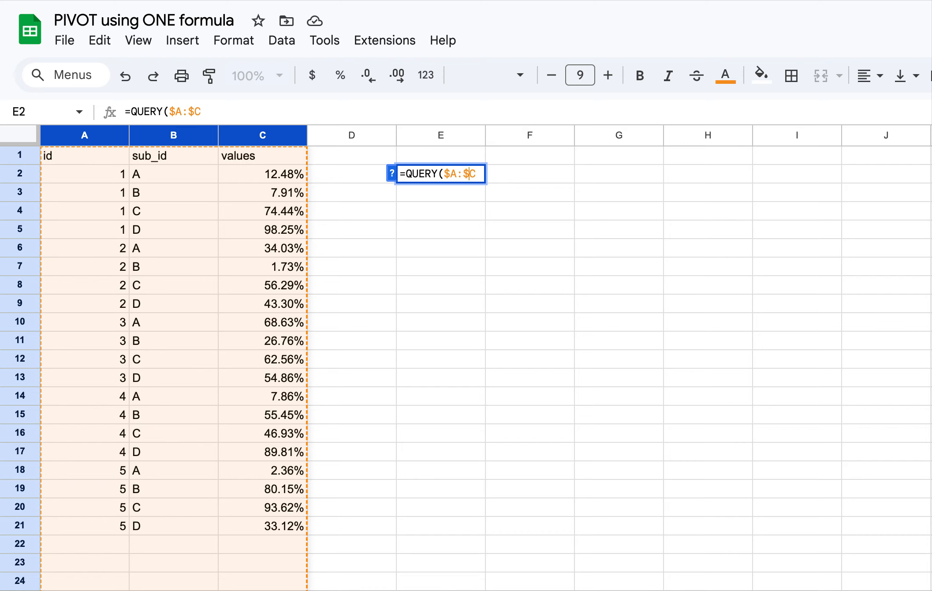
pyautogui.press('Right')
pyautogui.write(',')
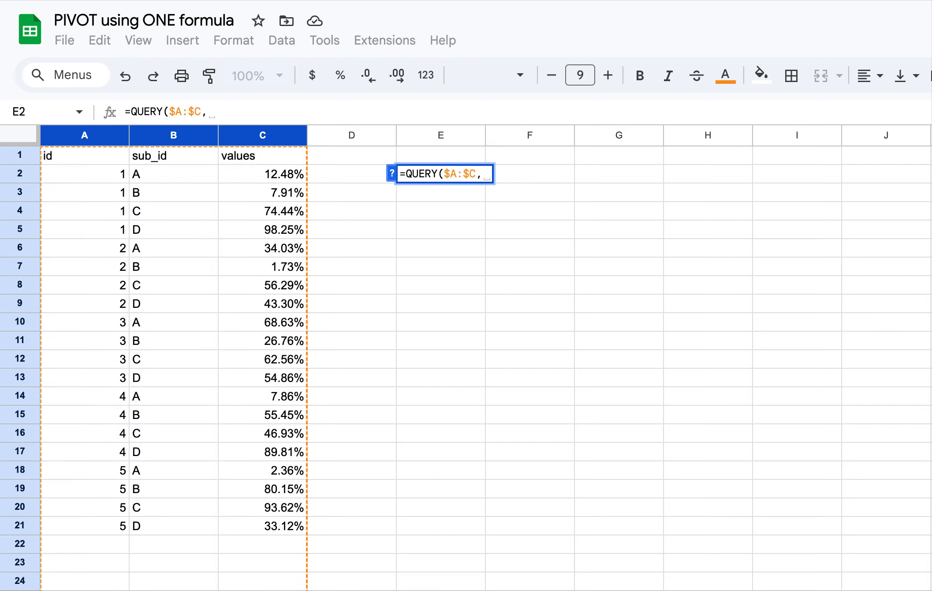
# Complete the formula in E2 with the query string "SELECT A, MIN(C) GROUP BY A PIVOT B" and commit it.
pyautogui.write('"SELECT ')
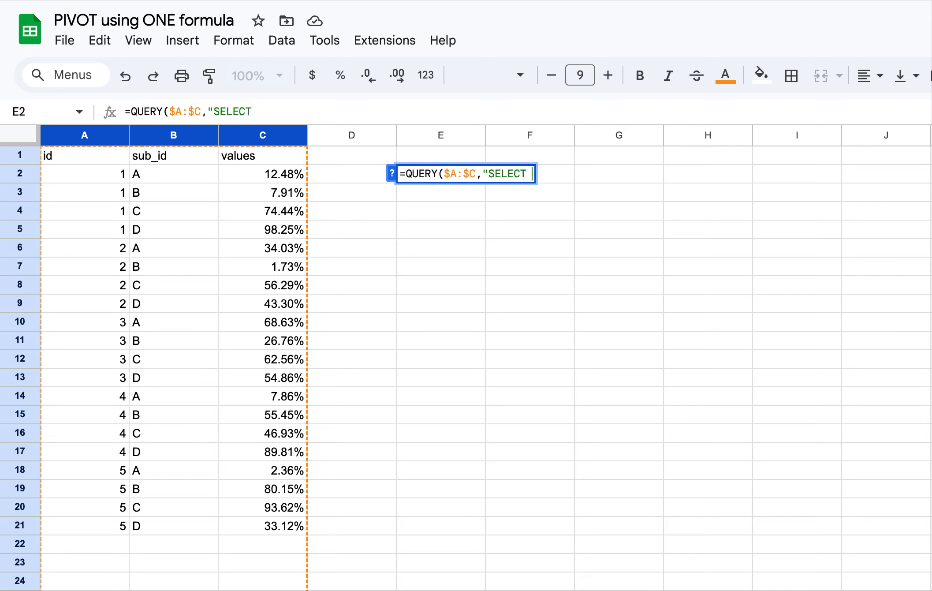
pyautogui.write('A, MIN')
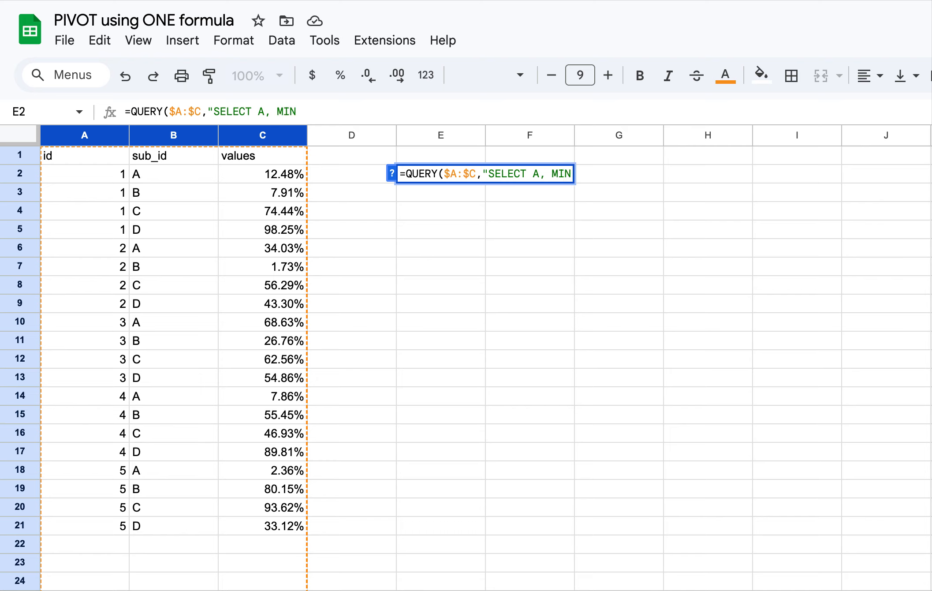
pyautogui.write('(C)')
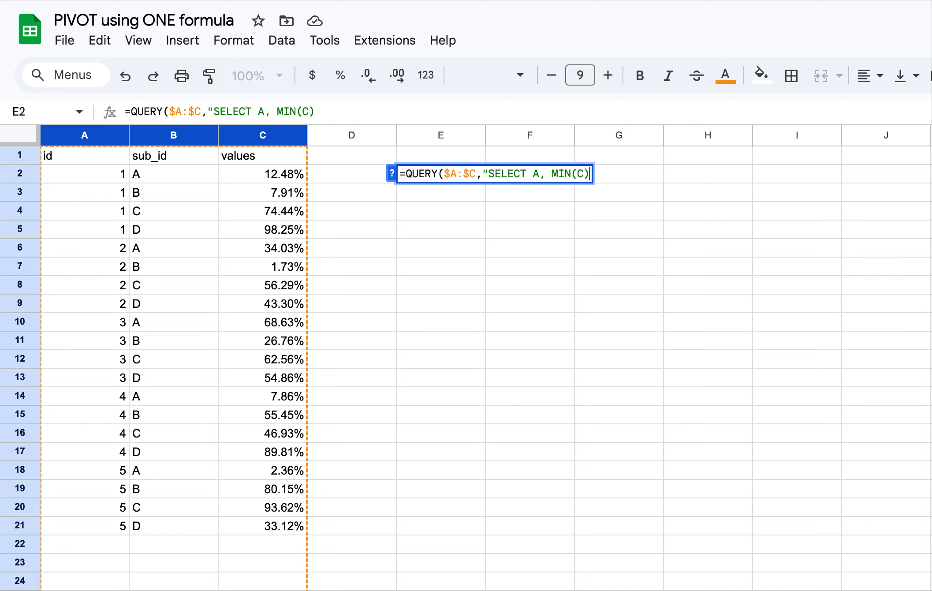
pyautogui.write(' GRO')
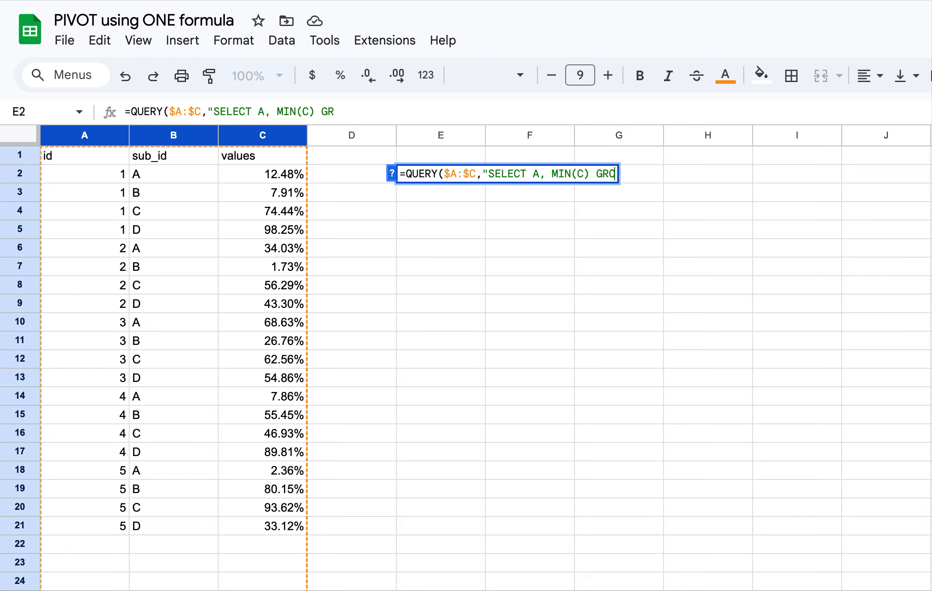
pyautogui.write('UP BY ')
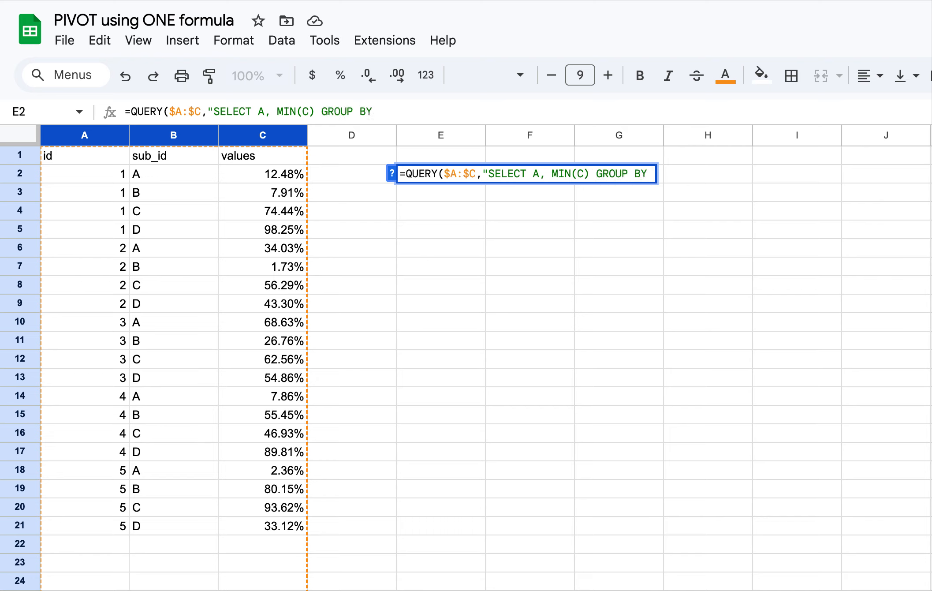
pyautogui.write('A PIB')
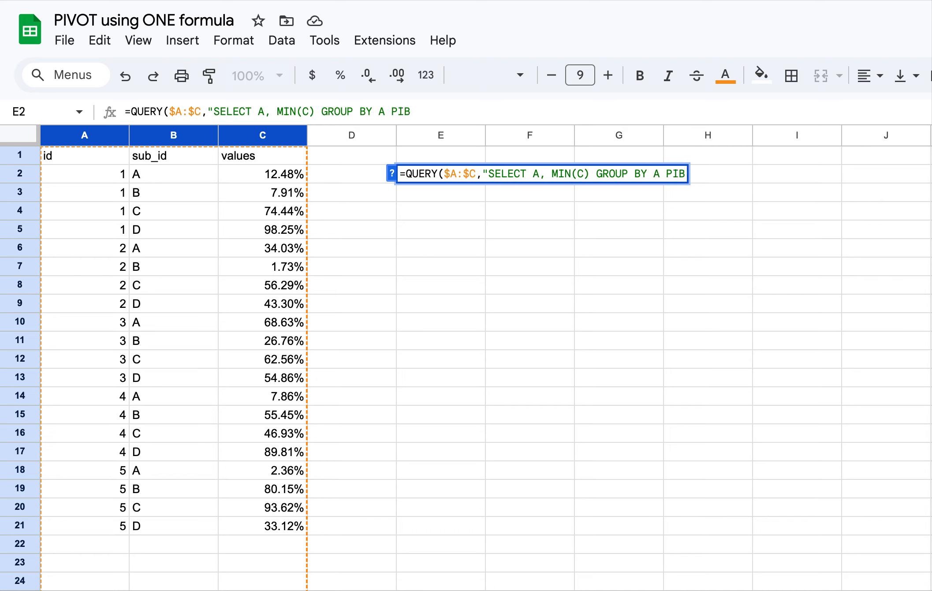
pyautogui.press('BackSpace')
pyautogui.write('VOT ')
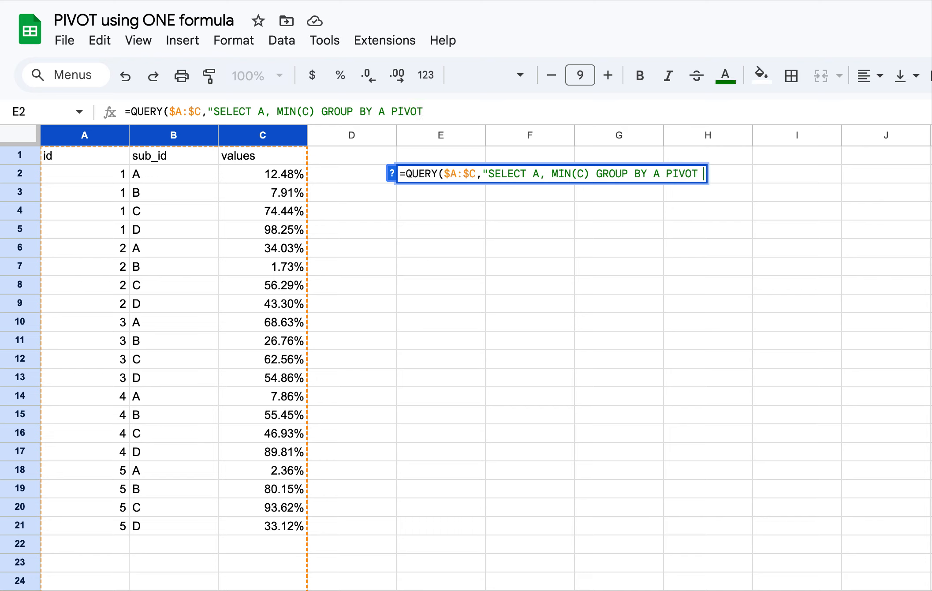
pyautogui.write('B')
pyautogui.write('"')
pyautogui.press('Return')
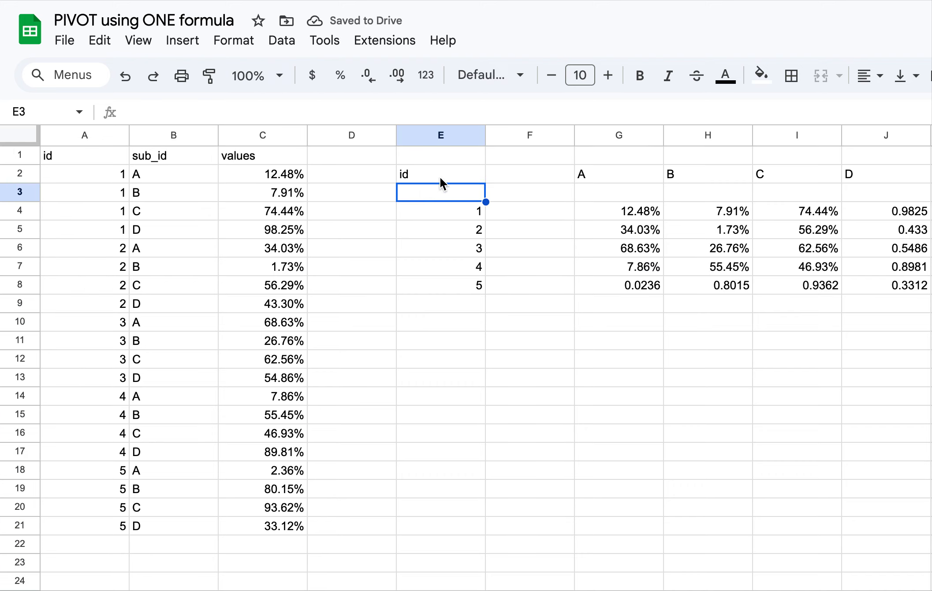
# Compare the pivoted output's headers and ids with the source sub_id column, and inspect output row 3 and column F.
pyautogui.moveTo(440, 176); pyautogui.dragTo(697, 174)
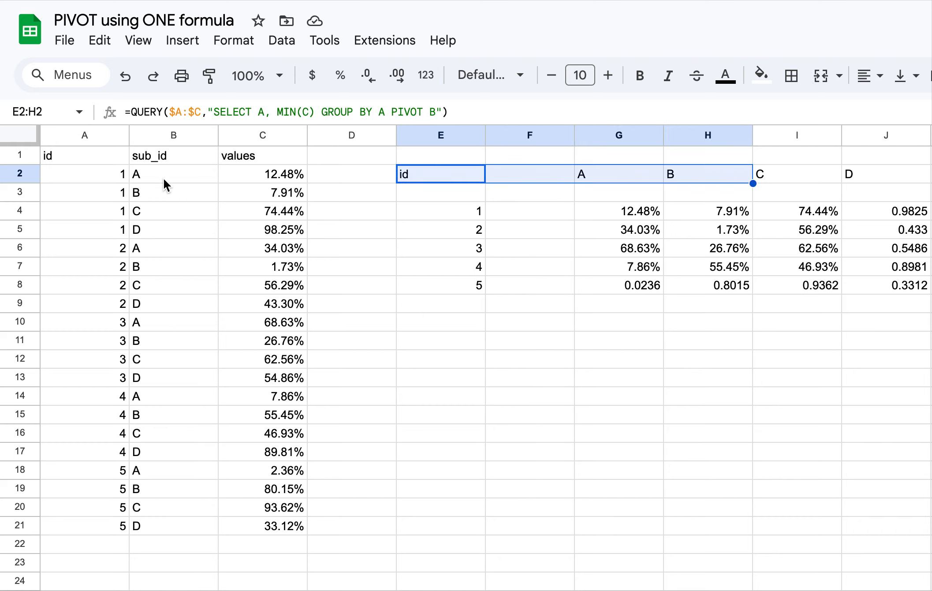
pyautogui.moveTo(164, 180); pyautogui.dragTo(156, 307)
pyautogui.click(437, 216)
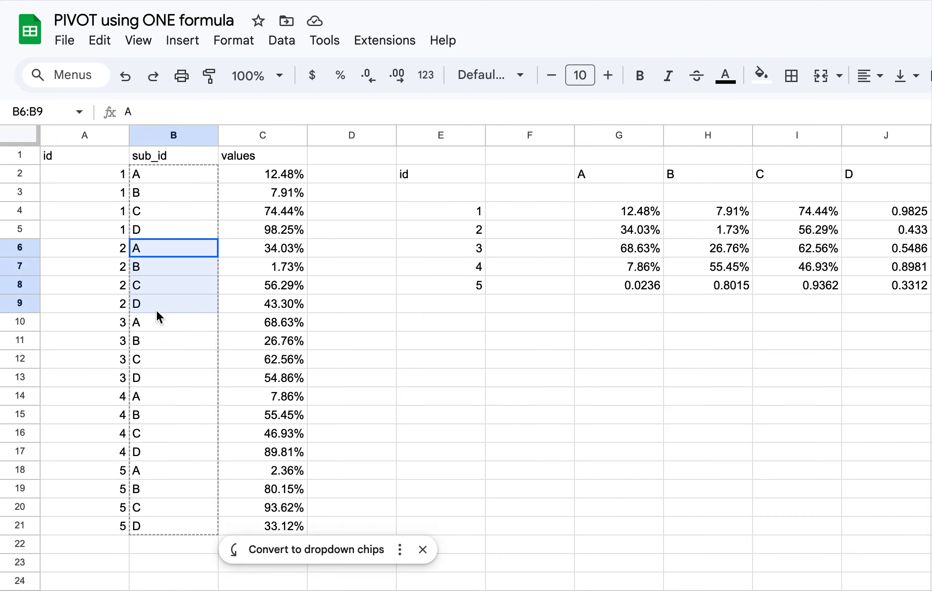
pyautogui.click(463, 226)
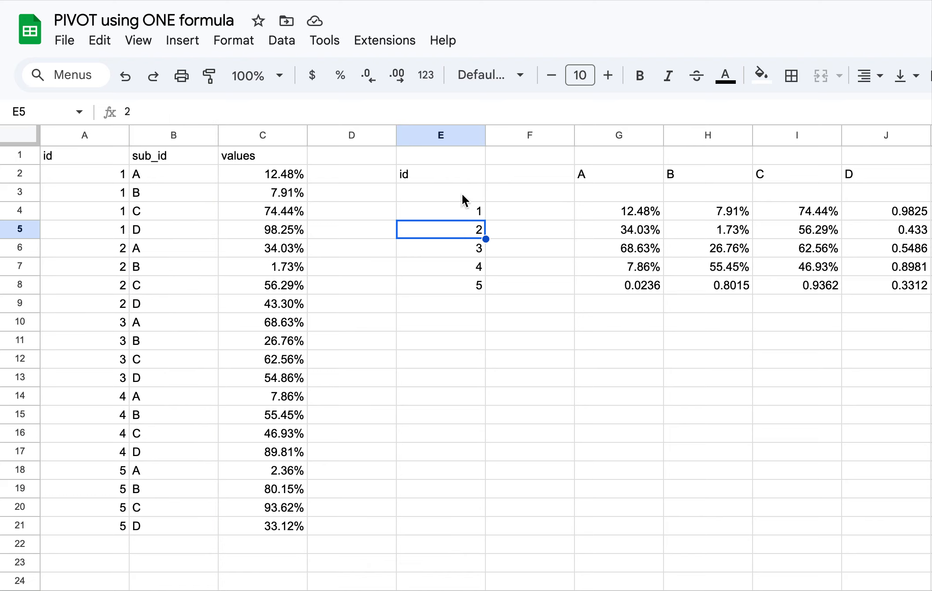
pyautogui.moveTo(461, 193); pyautogui.dragTo(909, 192)
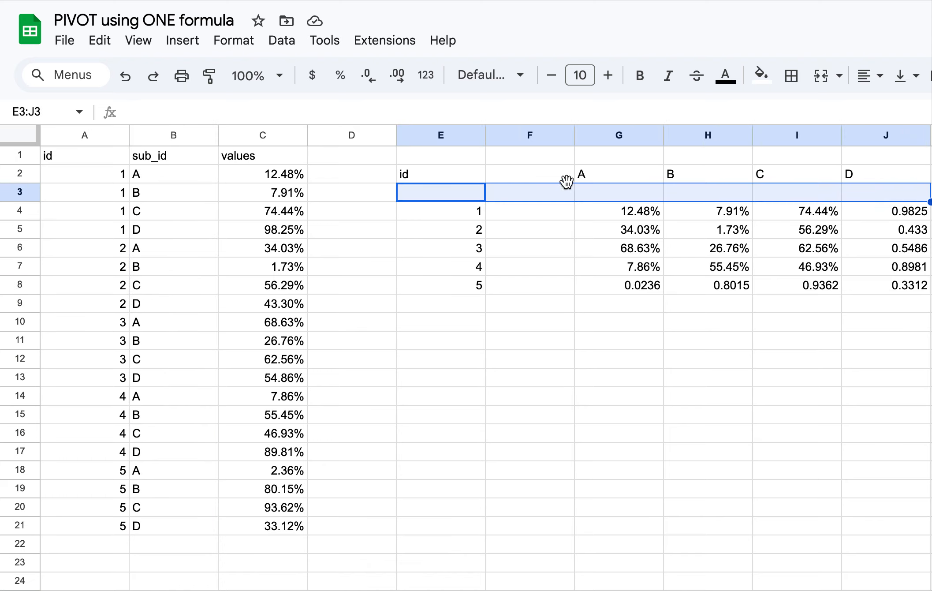
pyautogui.moveTo(546, 176); pyautogui.dragTo(544, 288)
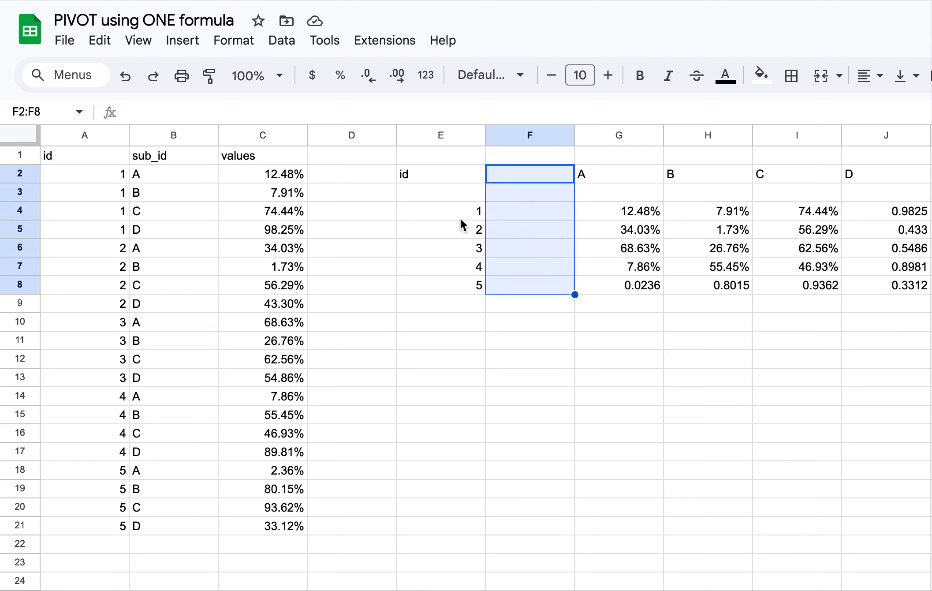
pyautogui.moveTo(441, 197); pyautogui.dragTo(917, 198)
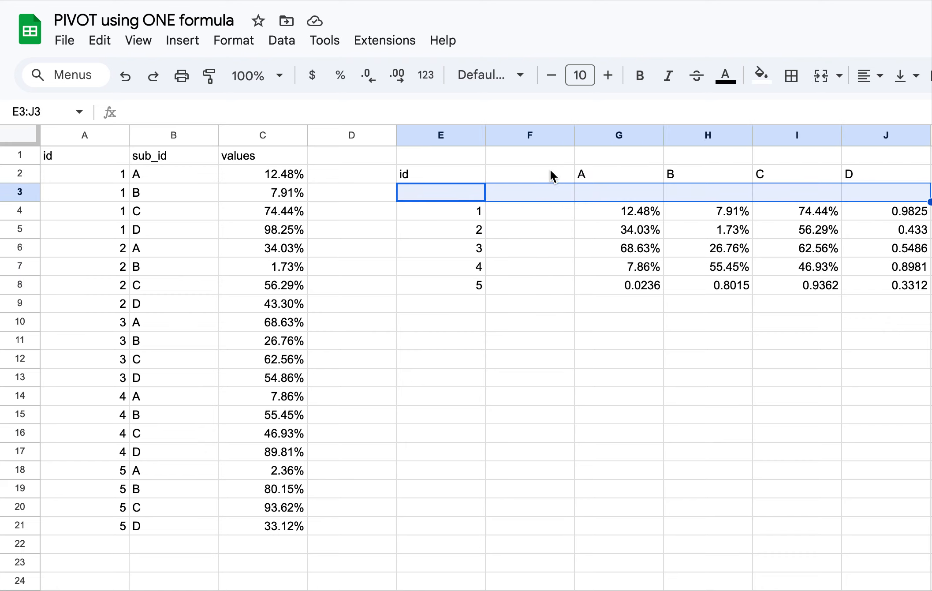
# Insert the condition WHERE A IS NOT NULL before GROUP BY in E2's query string and commit the formula.
pyautogui.doubleClick(459, 172)
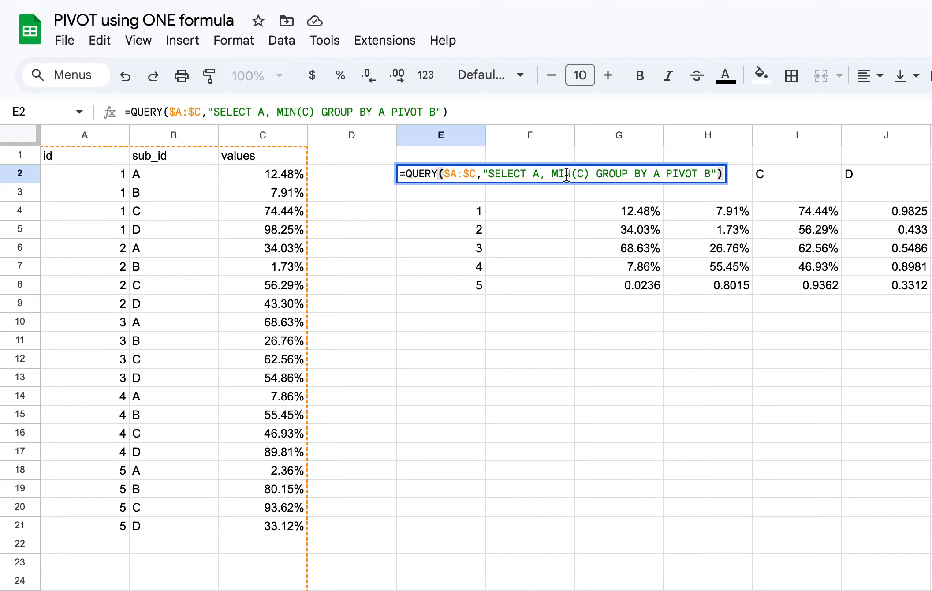
pyautogui.click(598, 174)
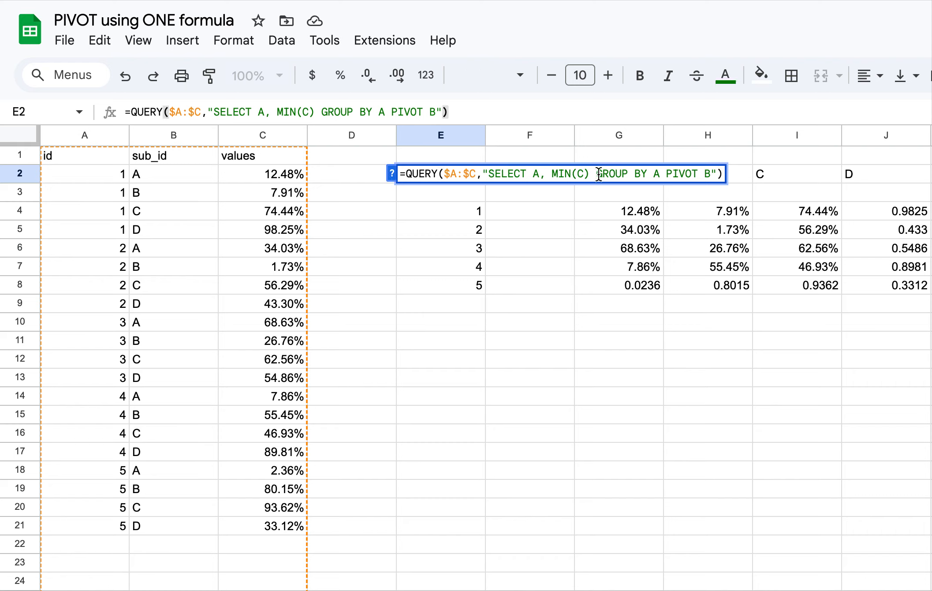
pyautogui.write('WHERE ')
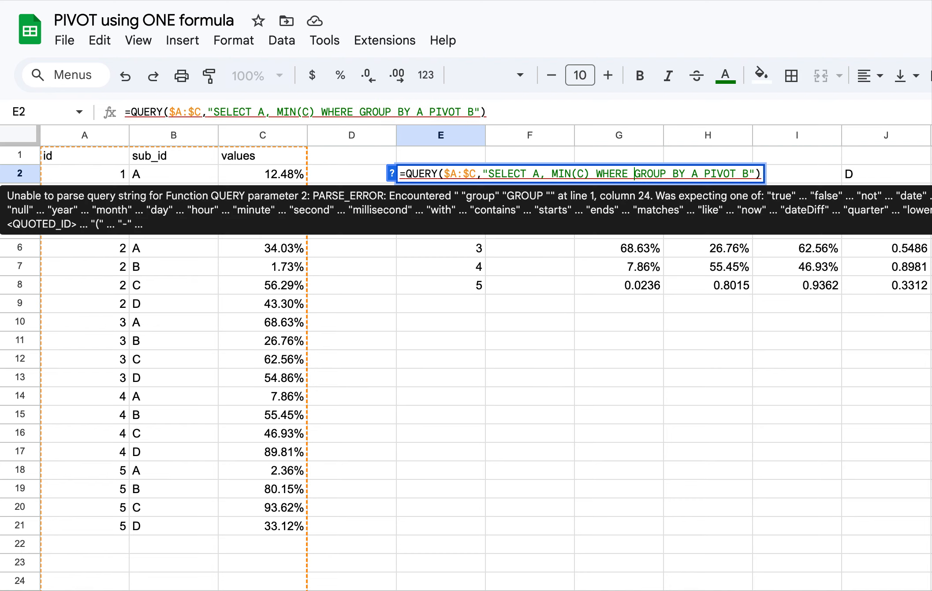
pyautogui.write('A is')
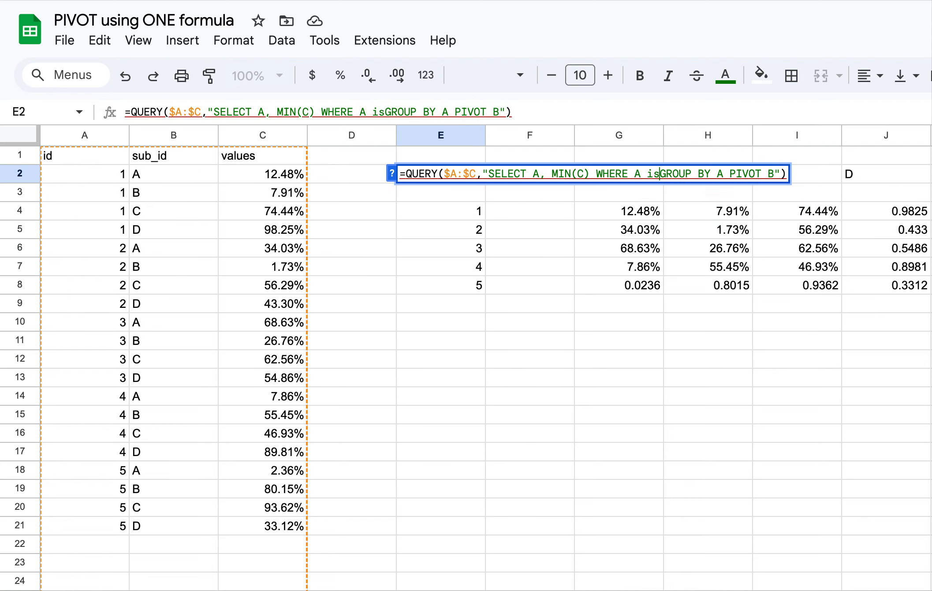
pyautogui.press('BackSpace')
pyautogui.press('BackSpace')
pyautogui.press('BackSpace')
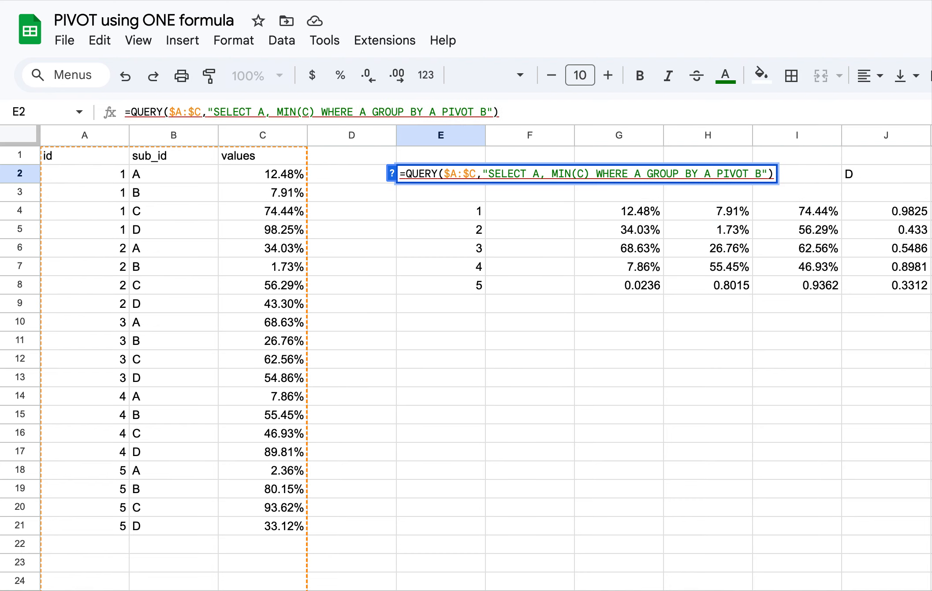
pyautogui.write('IS NOT ')
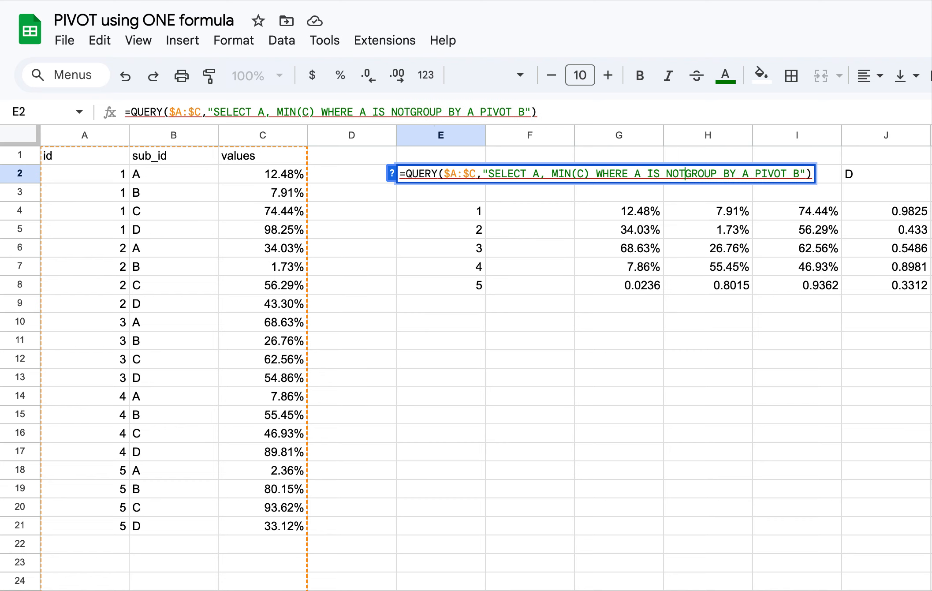
pyautogui.write('NULL')
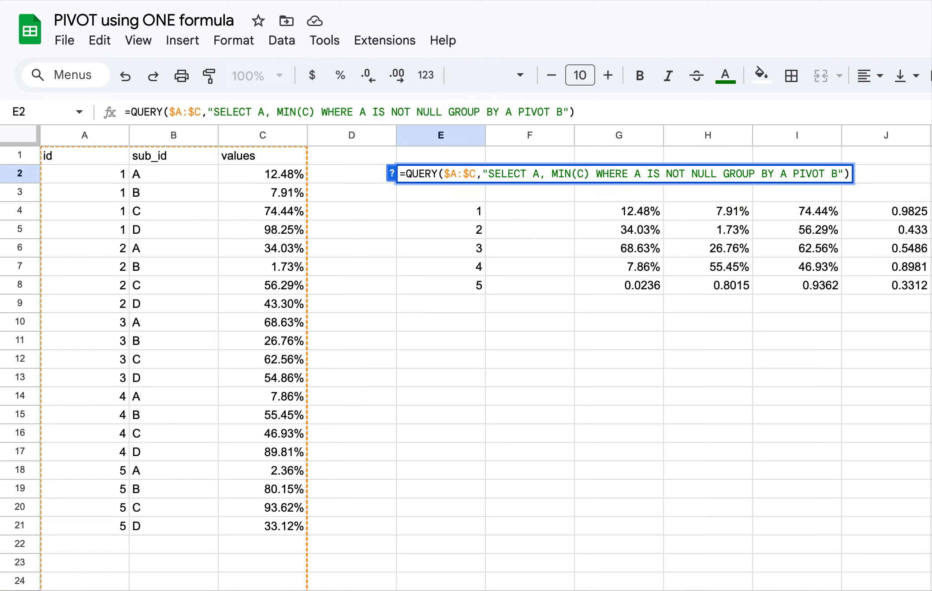
pyautogui.press('Return')
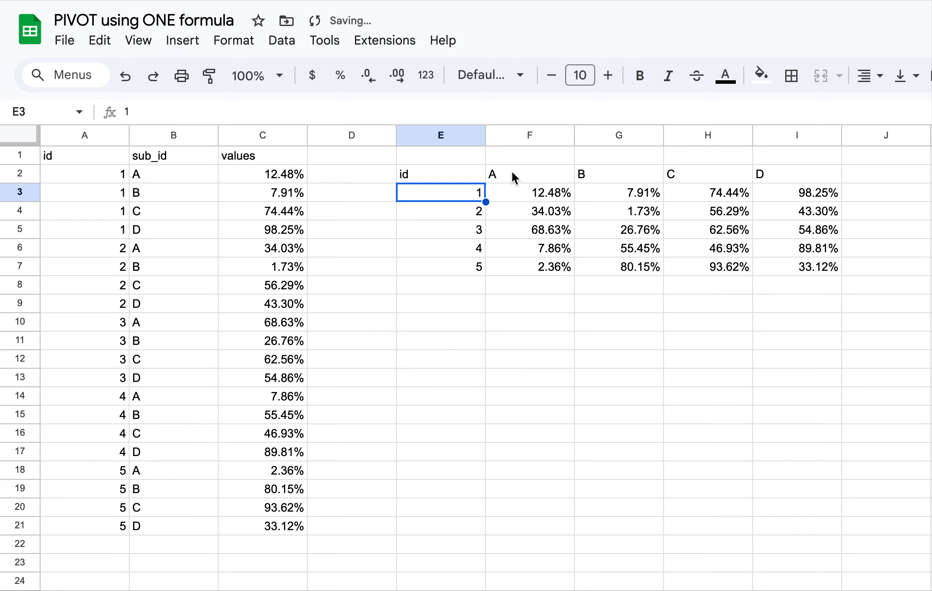
# Check the pivoted output against the source rows for id 2 sub_id A and id 3 sub_id D, and inspect column D's last values.
pyautogui.moveTo(443, 177); pyautogui.dragTo(798, 265)
pyautogui.moveTo(445, 173); pyautogui.dragTo(816, 260)
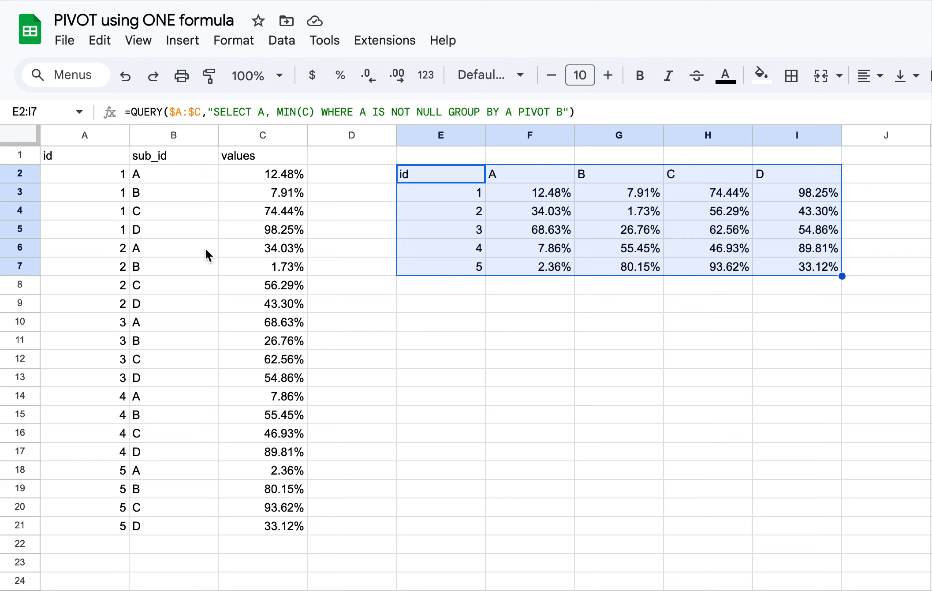
pyautogui.click(463, 174)
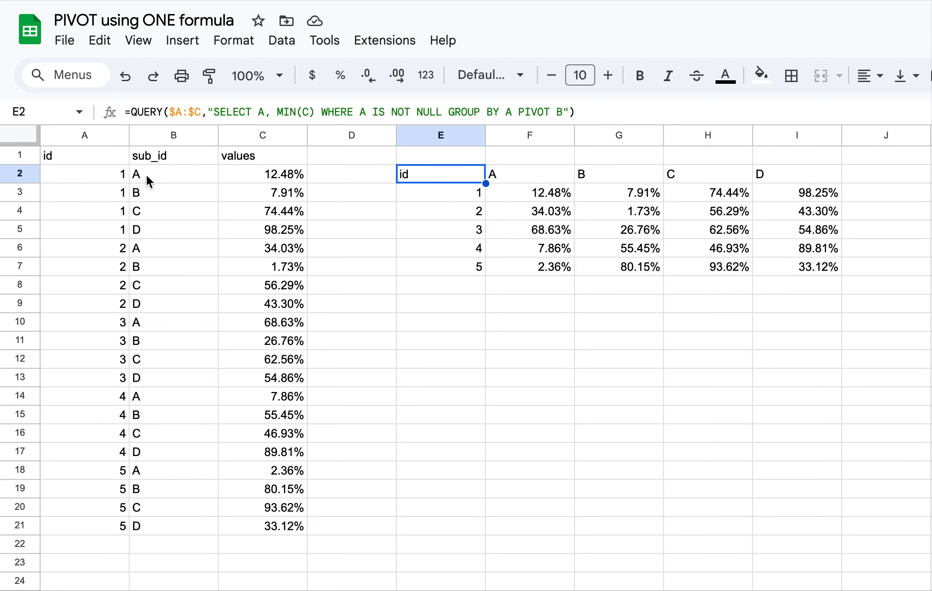
pyautogui.moveTo(112, 250); pyautogui.dragTo(268, 249)
pyautogui.click(272, 248)
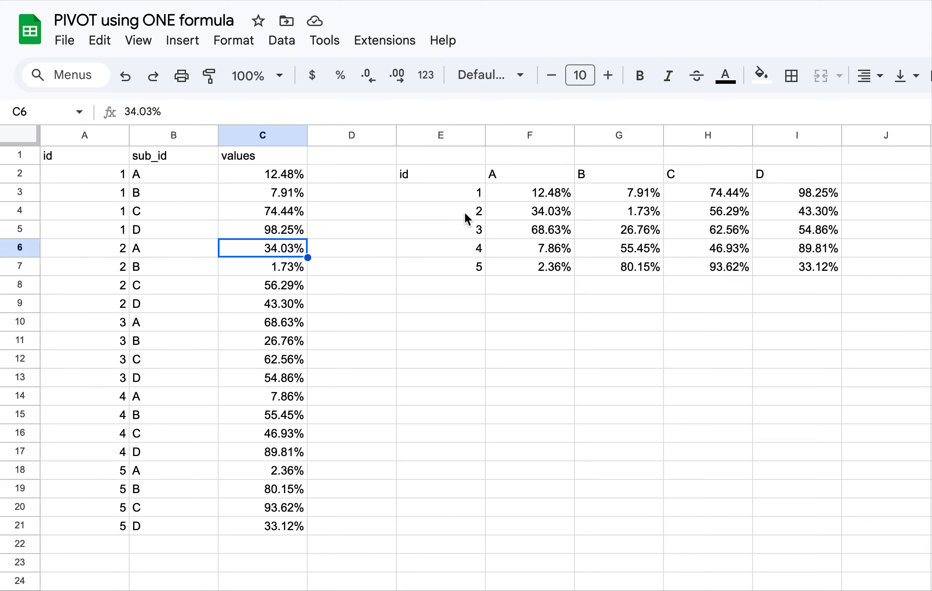
pyautogui.moveTo(464, 212); pyautogui.dragTo(539, 211)
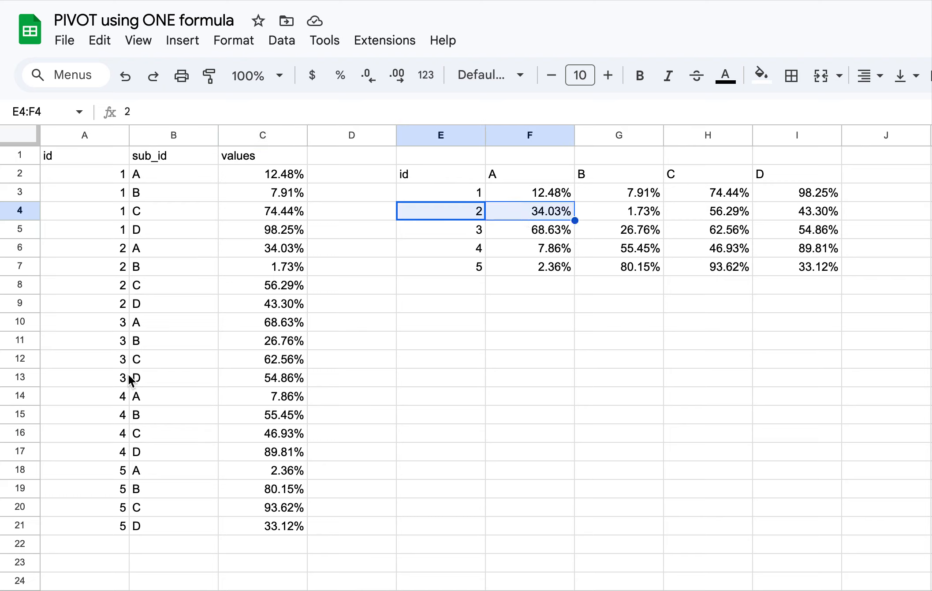
pyautogui.moveTo(121, 378); pyautogui.dragTo(267, 377)
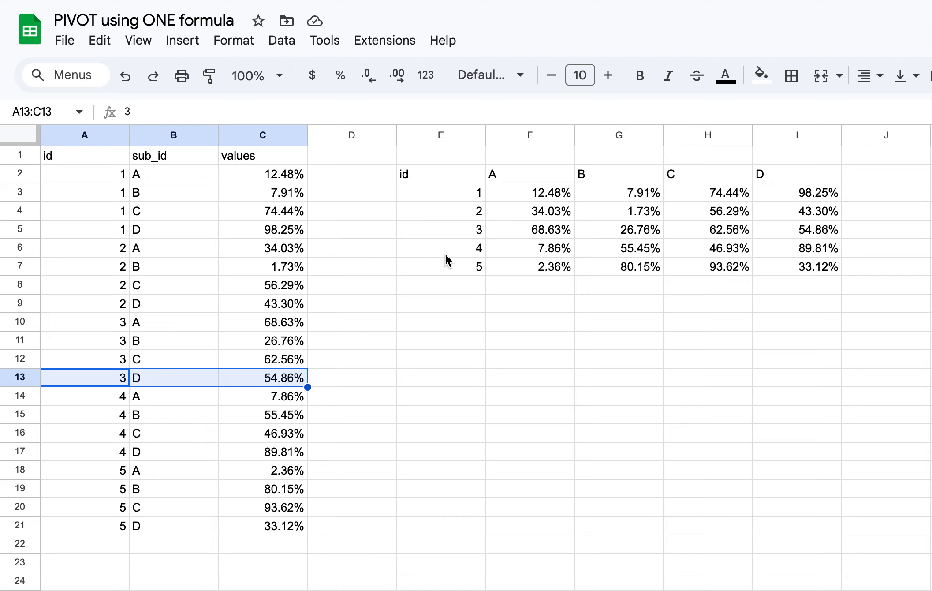
pyautogui.moveTo(468, 232); pyautogui.dragTo(822, 229)
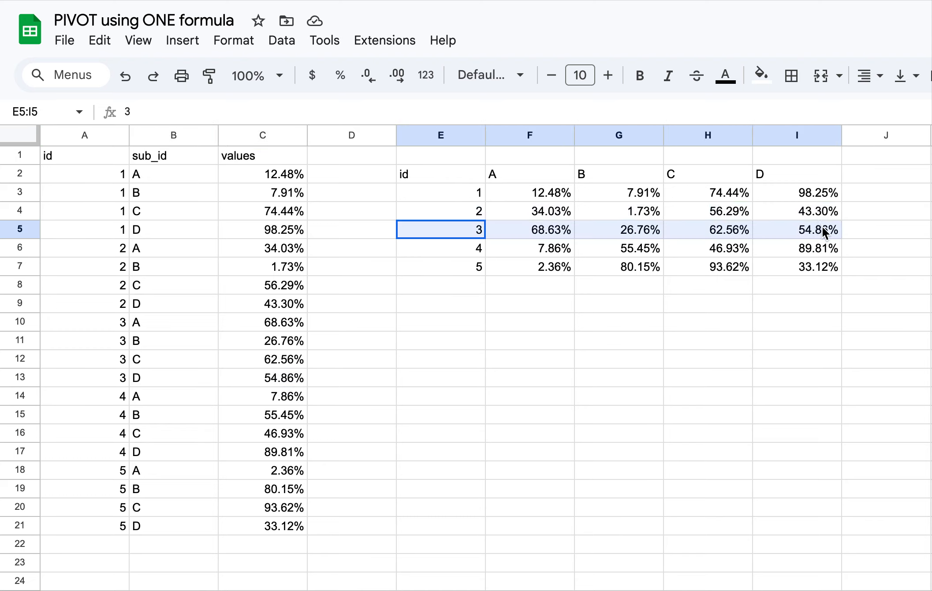
pyautogui.click(816, 230)
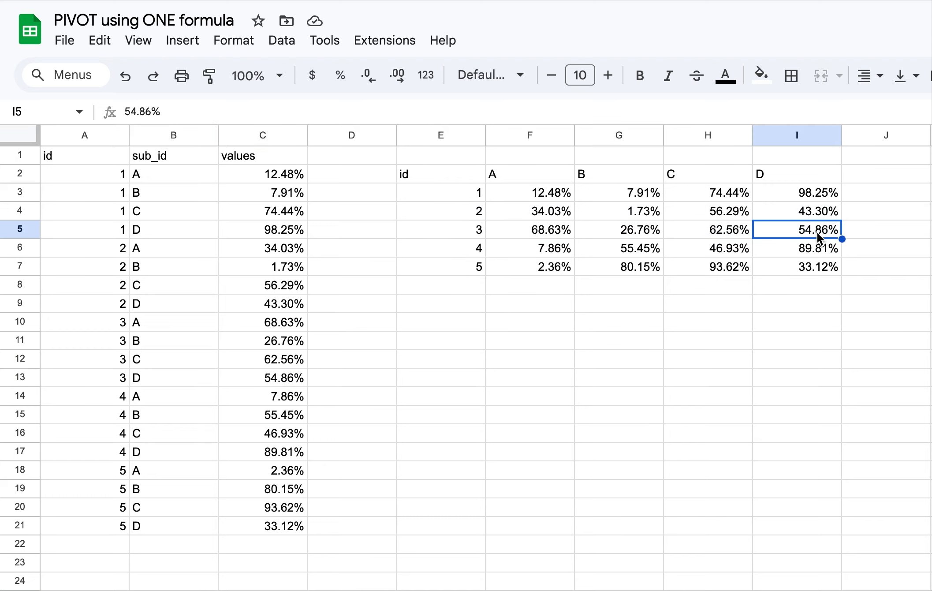
pyautogui.click(803, 249)
pyautogui.click(802, 267)
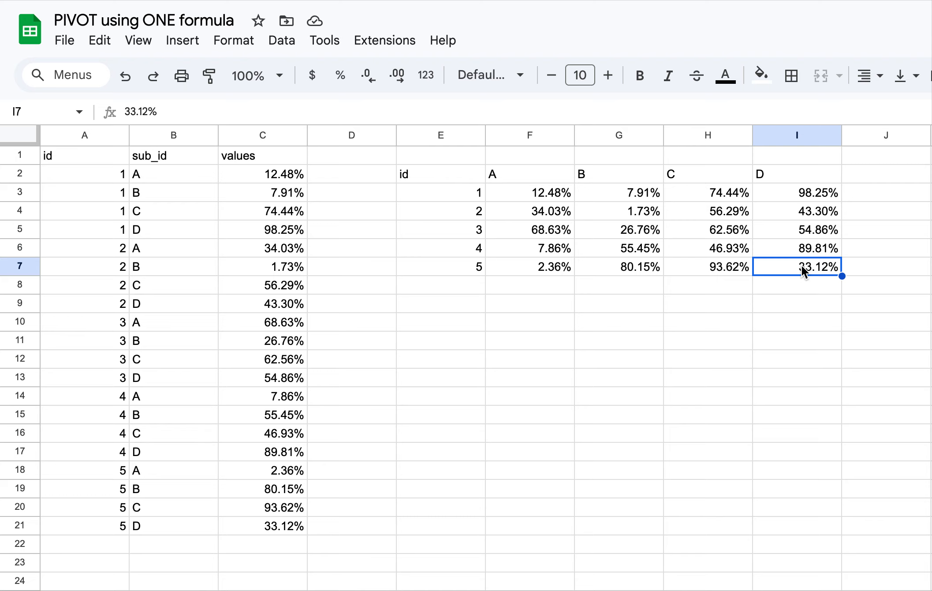
# Replace the MIN aggregation with MAX in E2's query string and commit the formula.
pyautogui.doubleClick(440, 175)
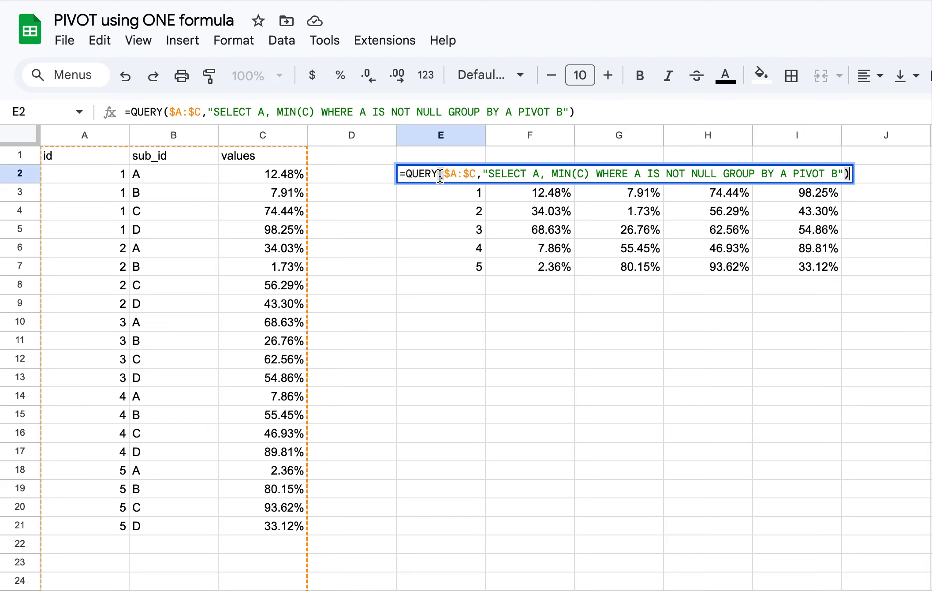
pyautogui.moveTo(572, 174)
pyautogui.mouseDown()
pyautogui.moveTo(553, 175)
pyautogui.moveTo(565, 177)
pyautogui.mouseUp()
pyautogui.write('AX')
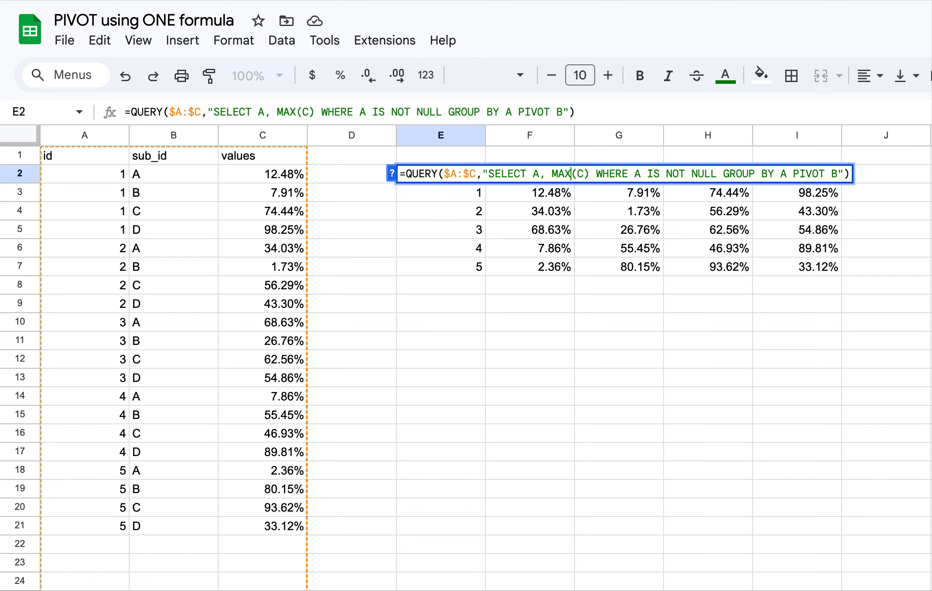
pyautogui.press('Return')
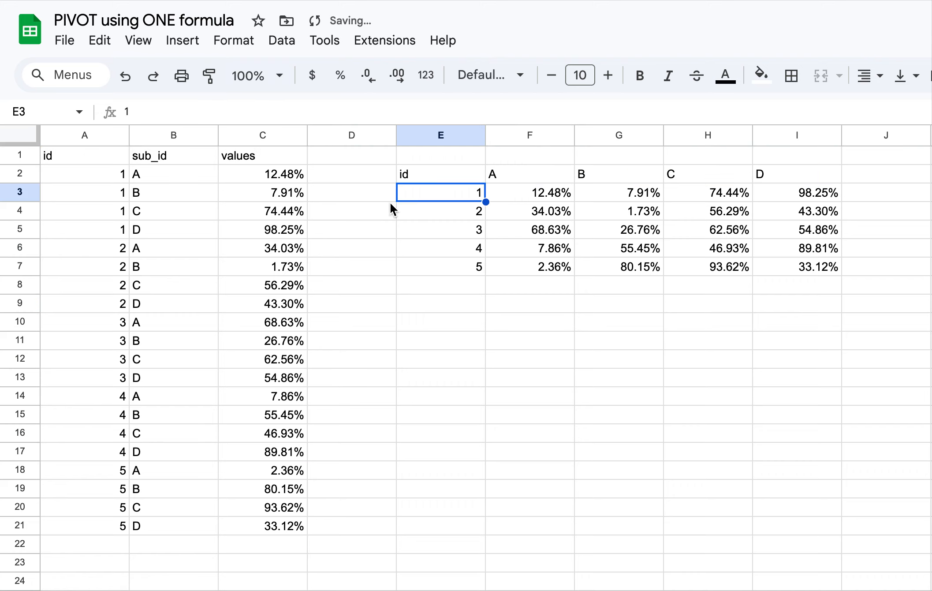
# Clear the source values in C6:C12 to test how the pivoted output responds, and undo the deletion.
pyautogui.moveTo(125, 248); pyautogui.dragTo(295, 424)
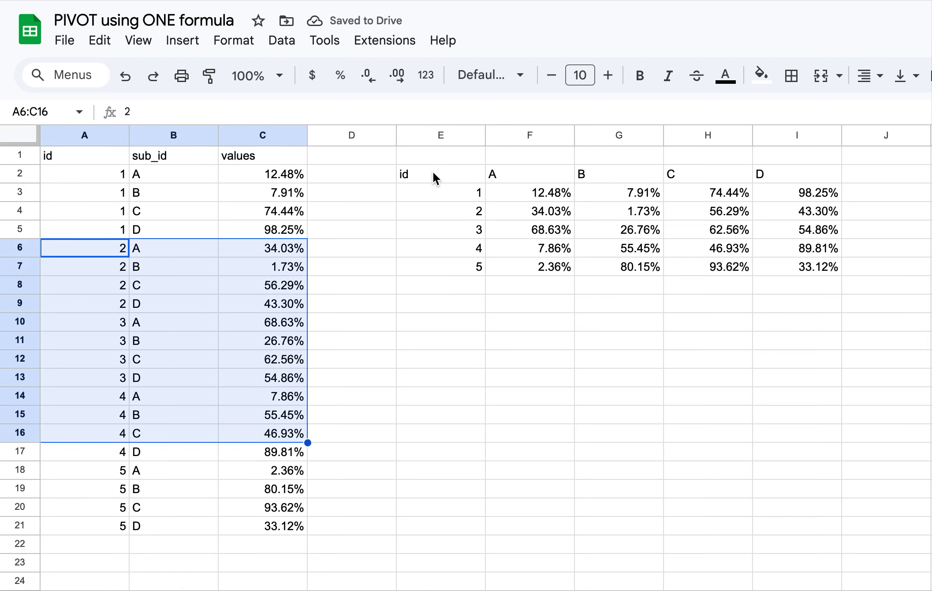
pyautogui.moveTo(432, 170); pyautogui.dragTo(809, 266)
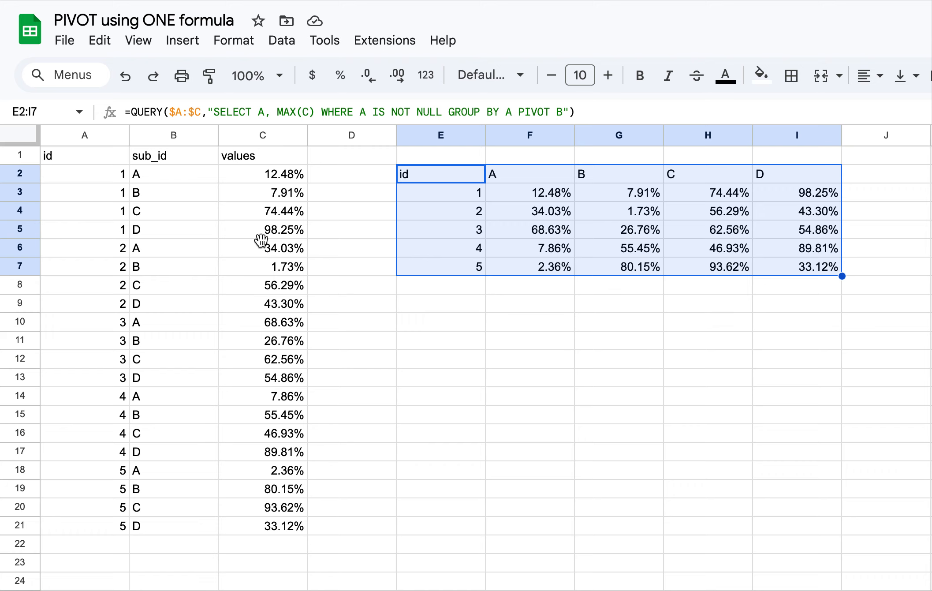
pyautogui.moveTo(260, 242); pyautogui.dragTo(266, 358)
pyautogui.press('Return')
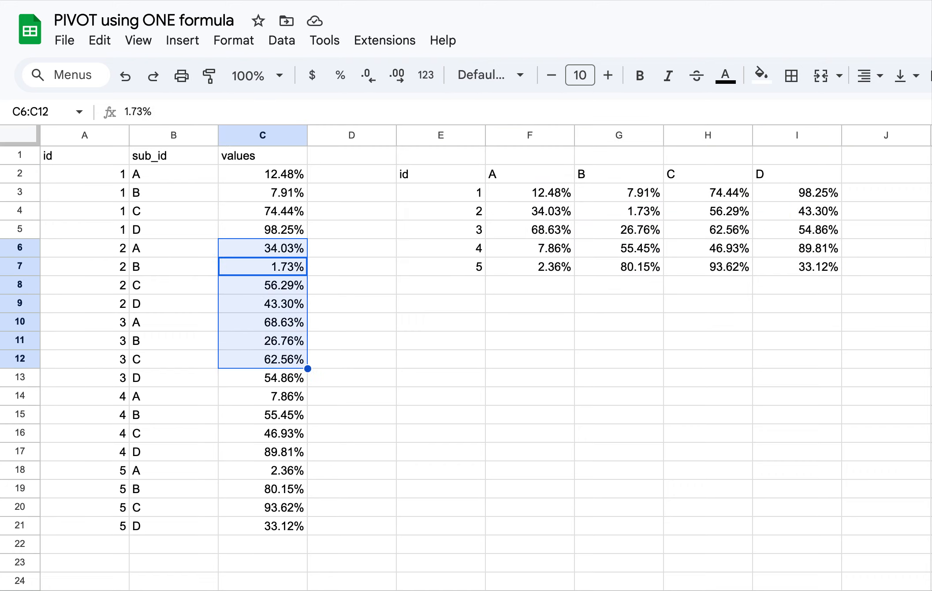
pyautogui.press('Delete')
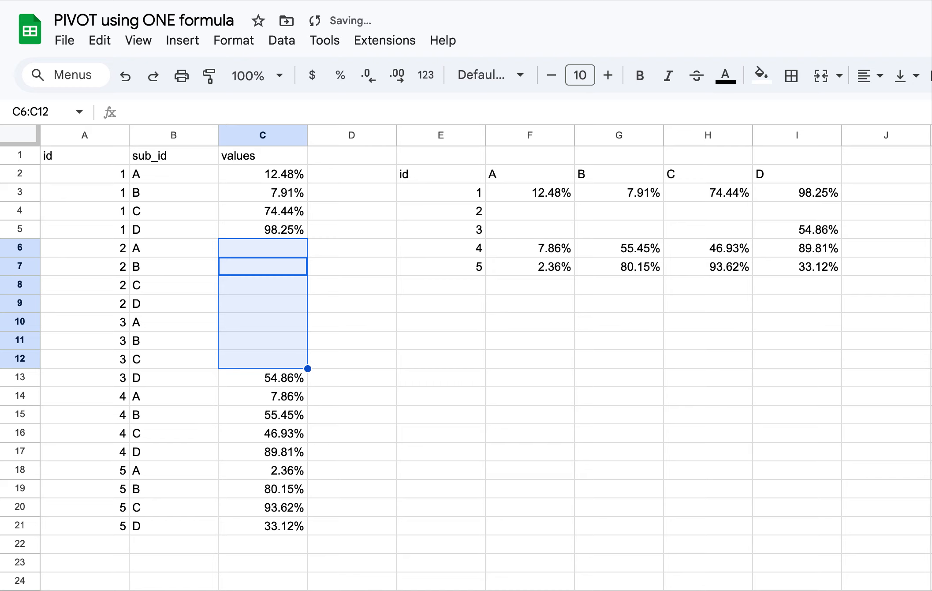
pyautogui.hotkey('ctrl', 'z')
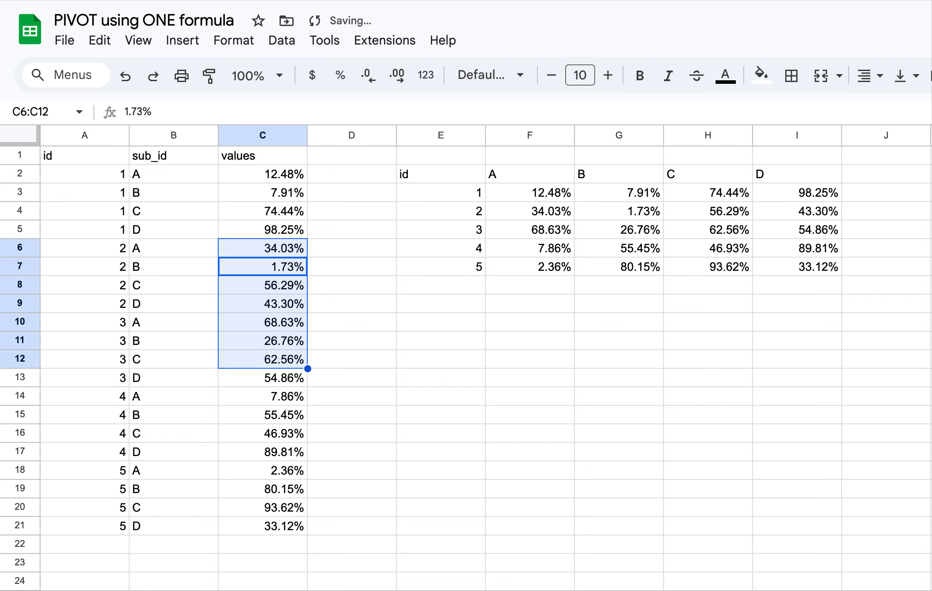
# Clear the scattered source values in C6, C10, C13 and C17 as another pivot test, undo it, and select the output E2:I7.
pyautogui.click(441, 172)
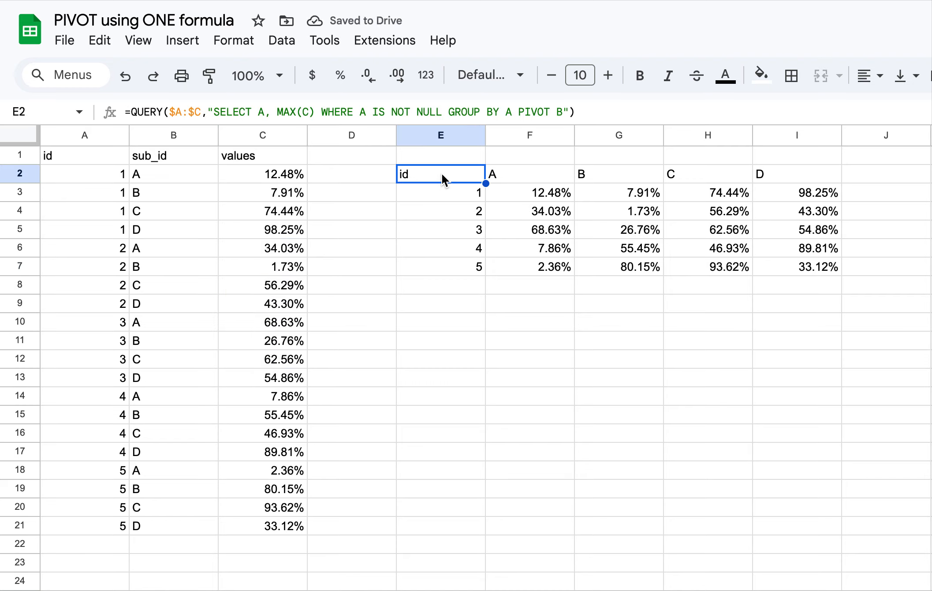
pyautogui.click(279, 233)
pyautogui.moveTo(278, 232); pyautogui.dragTo(287, 396)
pyautogui.click(267, 316)
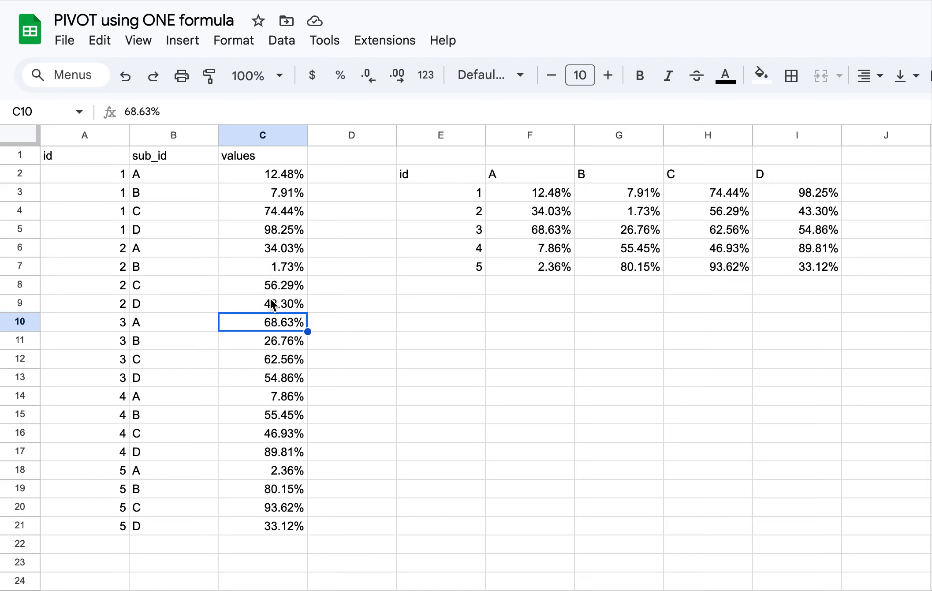
pyautogui.keyDown('super'); pyautogui.click(275, 249); pyautogui.keyUp('super')
pyautogui.keyDown('super'); pyautogui.click(254, 379); pyautogui.keyUp('super')
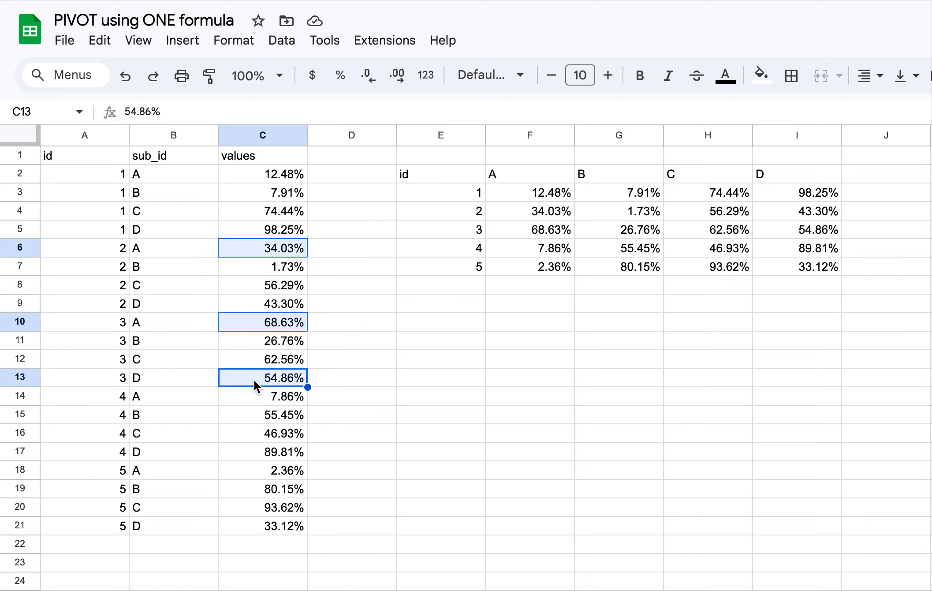
pyautogui.keyDown('super'); pyautogui.click(276, 451); pyautogui.keyUp('super')
pyautogui.press('Delete')
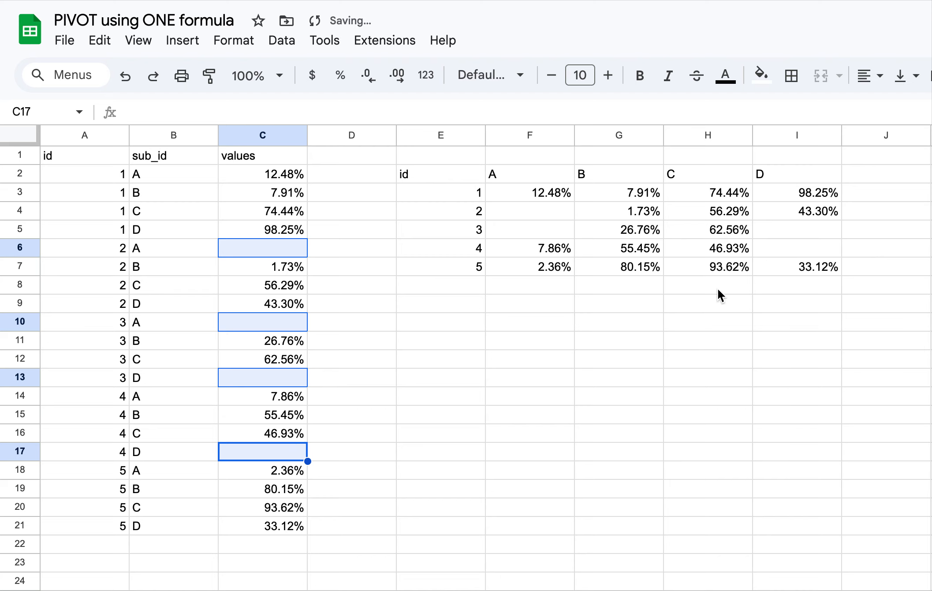
pyautogui.press('super+z')
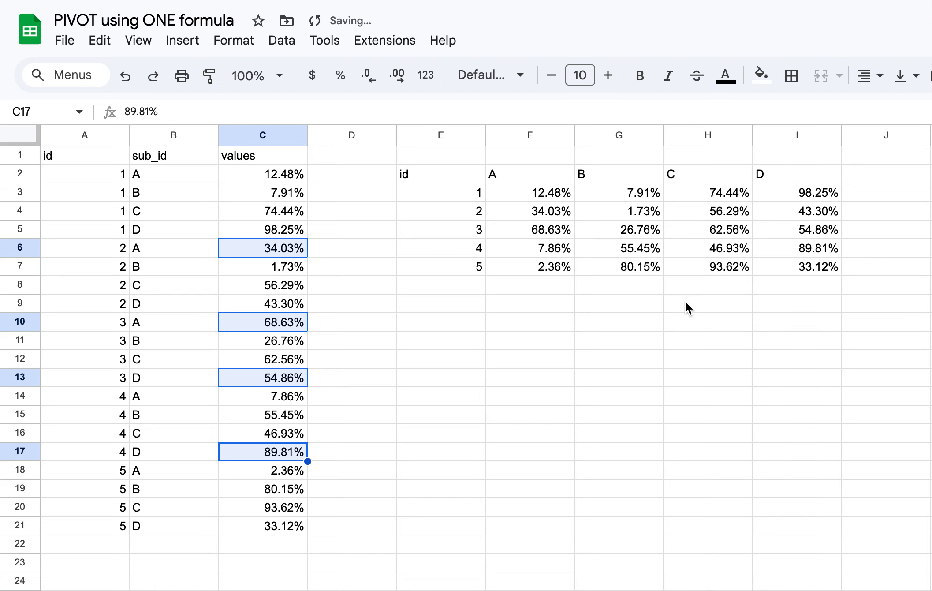
pyautogui.moveTo(426, 178); pyautogui.dragTo(809, 271)
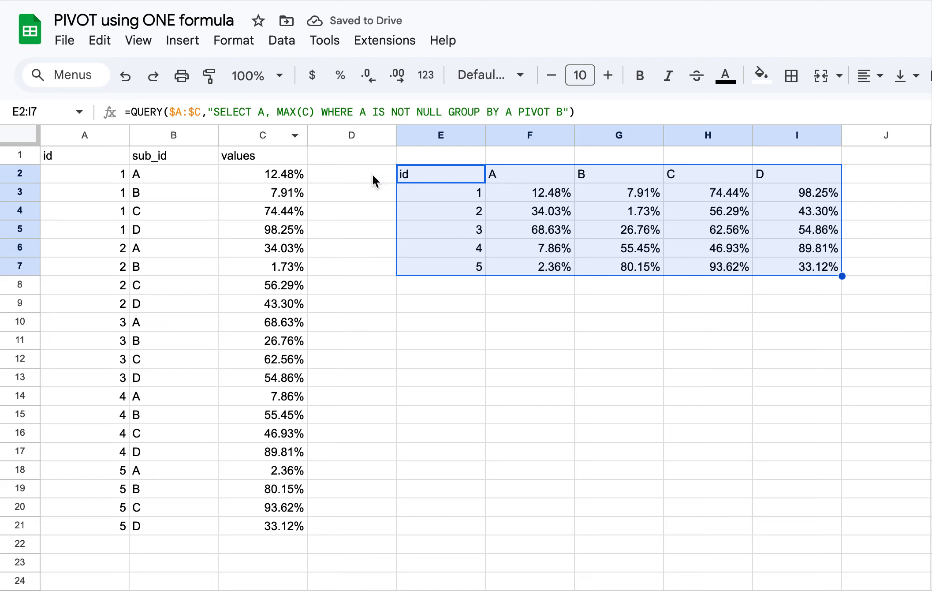